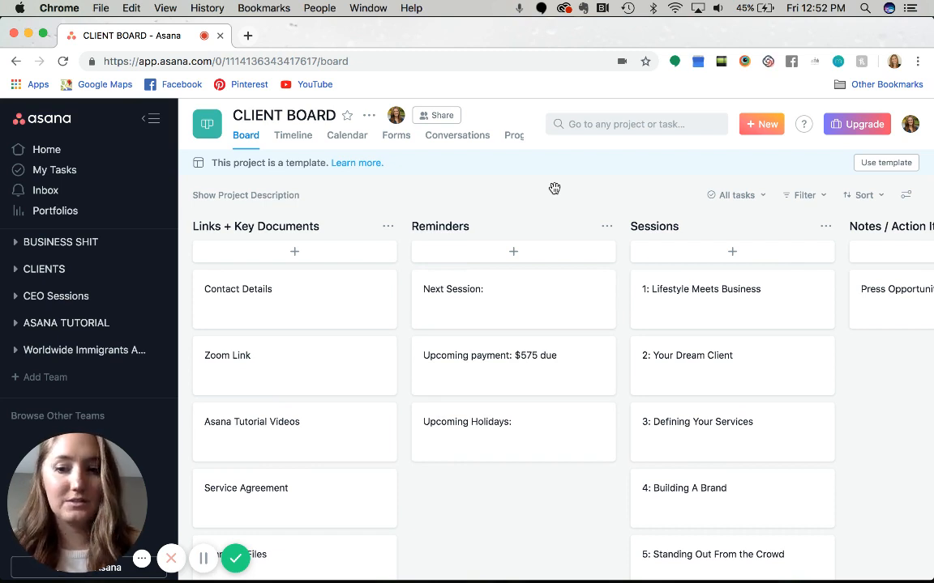
scroll(741, 351, "down", 3)
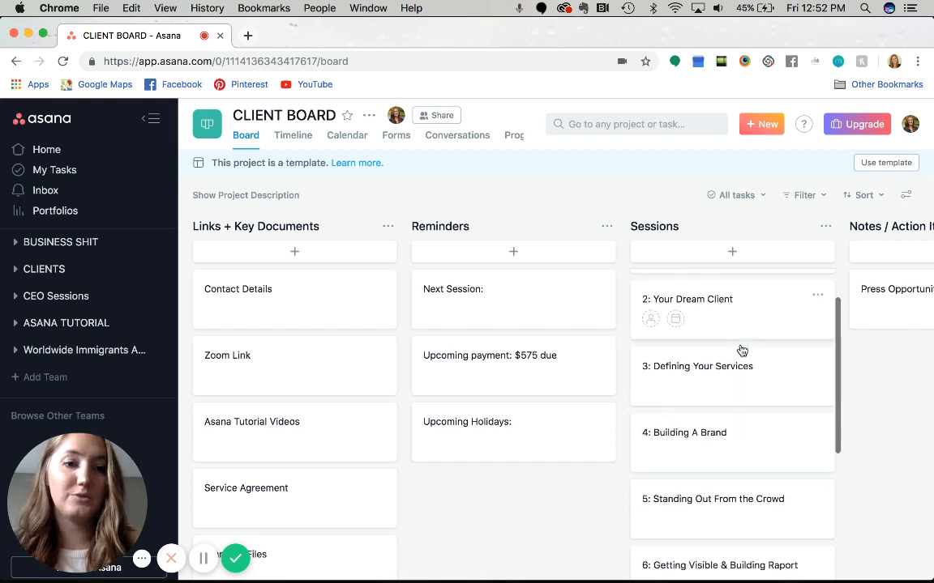
scroll(740, 351, "down", 3)
scroll(740, 351, "down", 2)
scroll(713, 405, "up", 4)
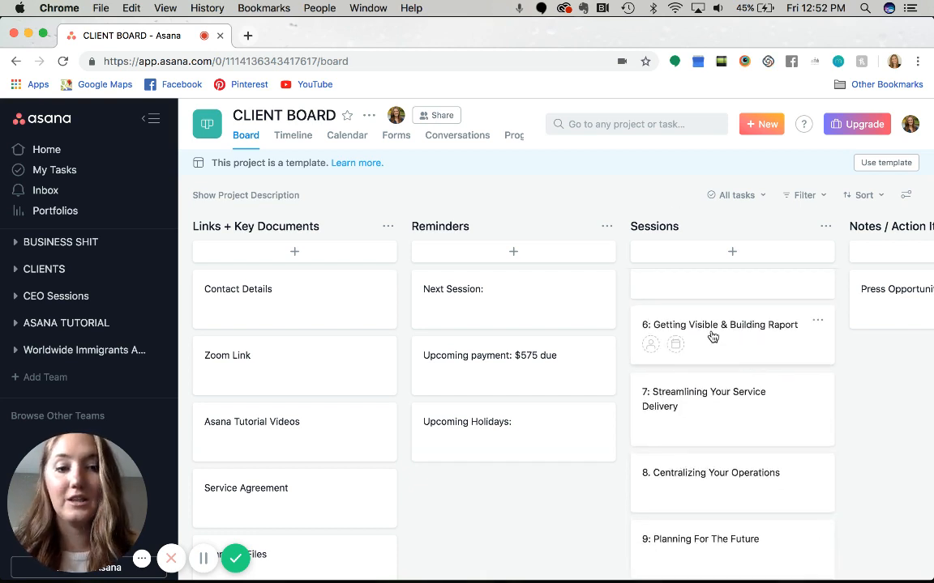
scroll(713, 365, "up", 4)
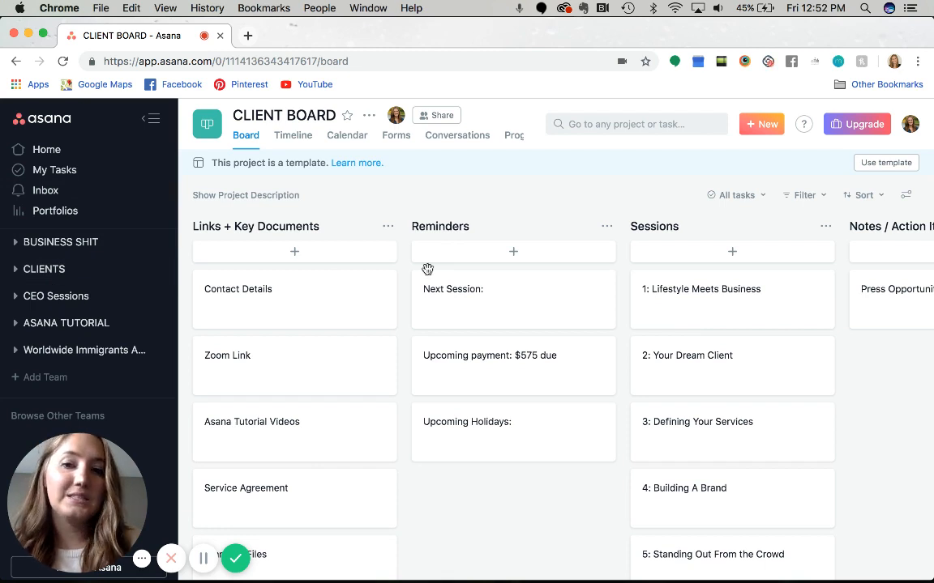
Dismiss the Duplicate Project dialog from Project Actions, then show the Share CLIENT BOARD dialog.
left_click(367, 115)
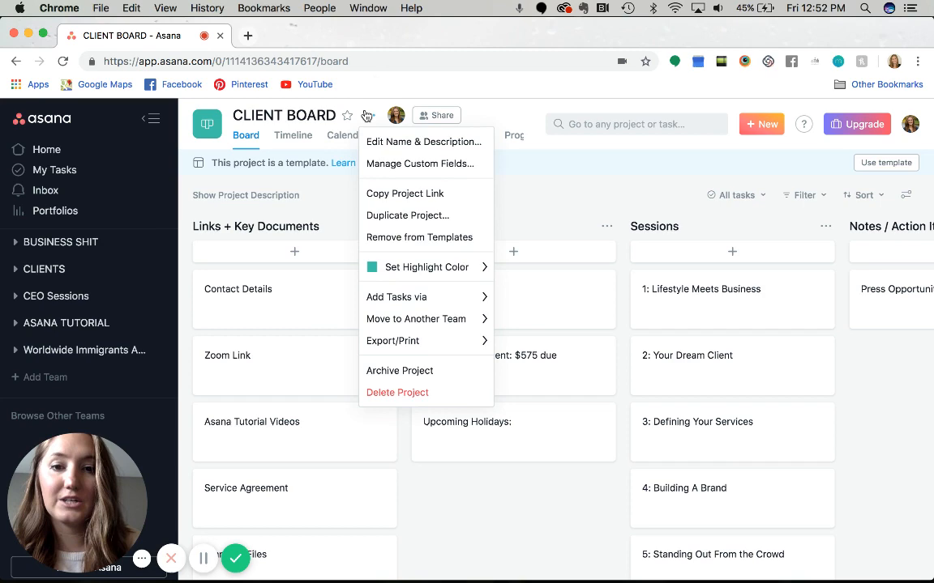
left_click(392, 217)
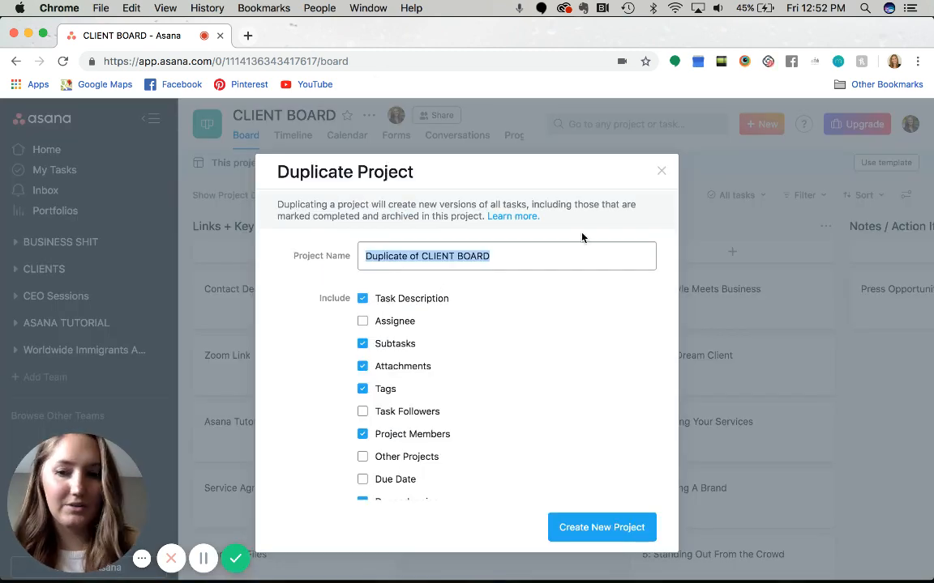
left_click(662, 177)
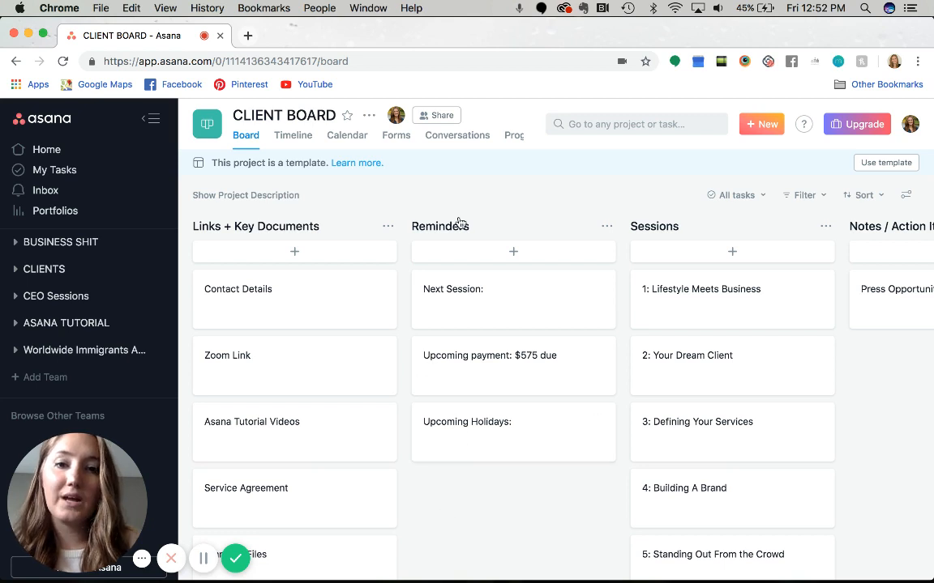
left_click(436, 115)
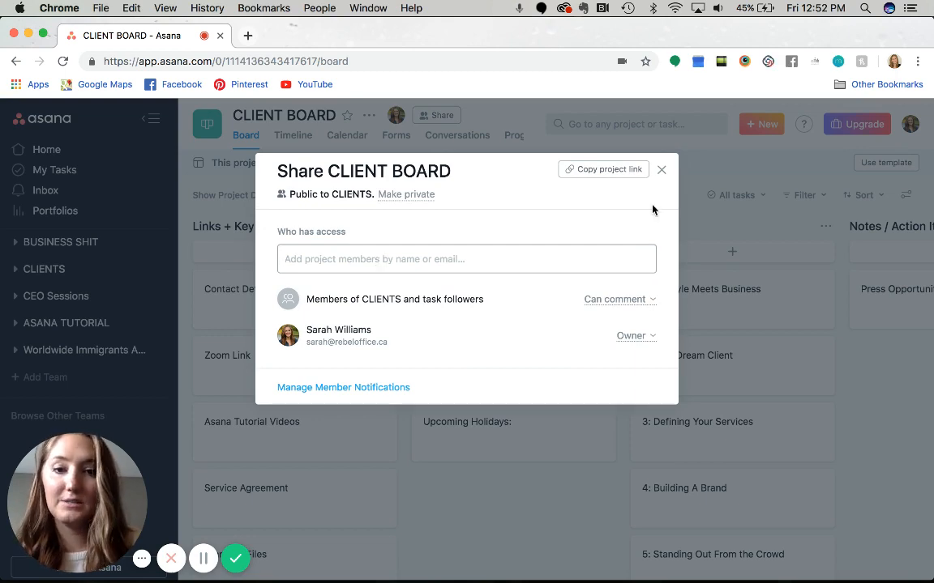
Close the Share CLIENT BOARD dialog to return to the board.
left_click(665, 171)
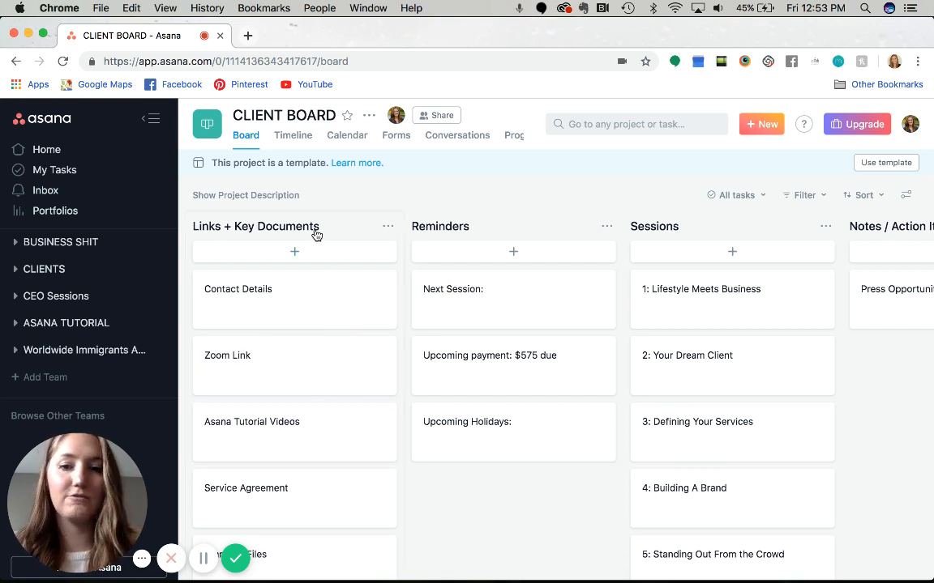
left_click(287, 289)
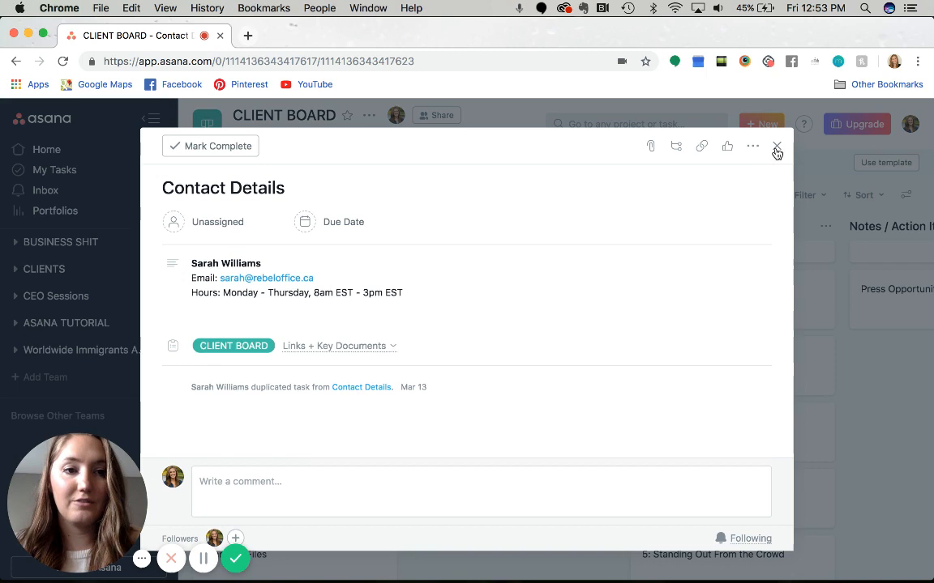
left_click(777, 151)
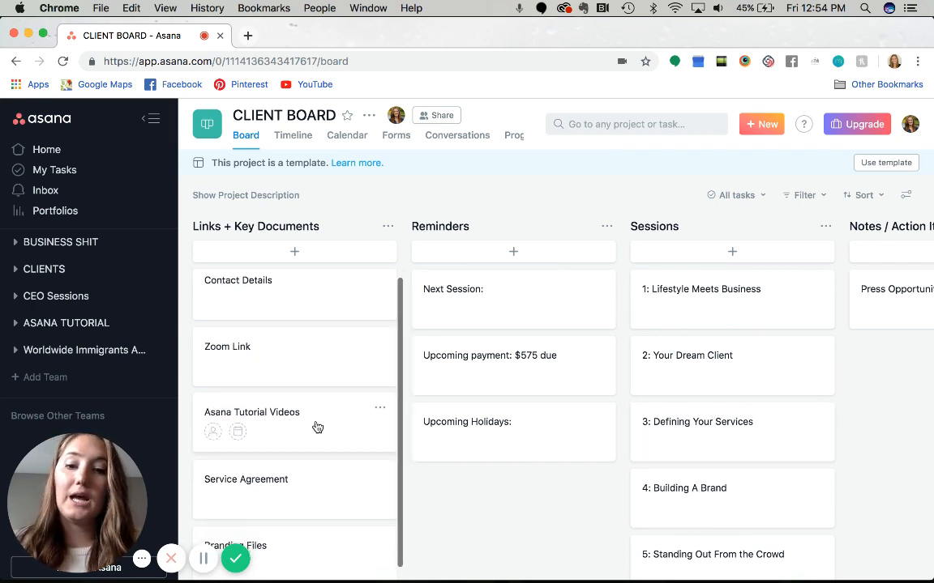
scroll(317, 426, "down", 1)
left_click(306, 398)
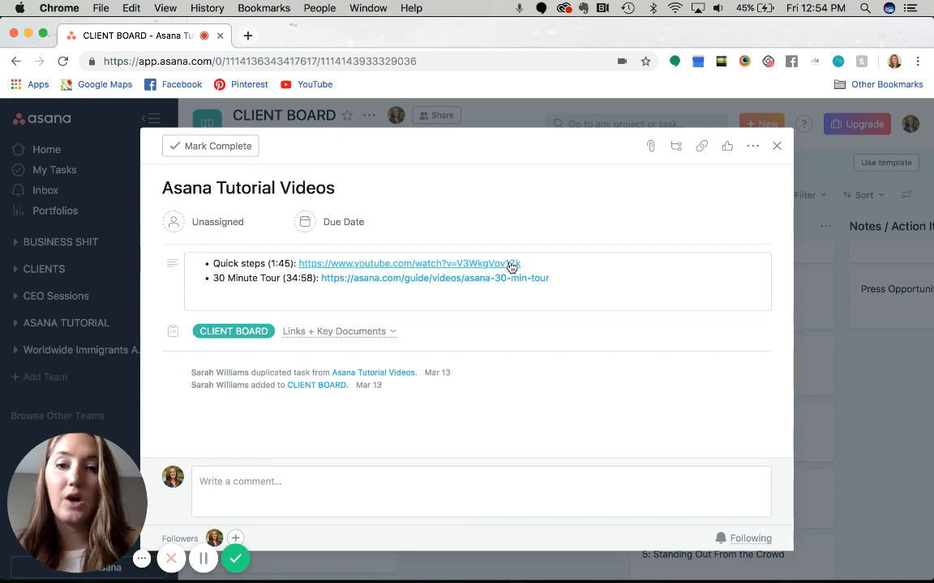
left_click(776, 146)
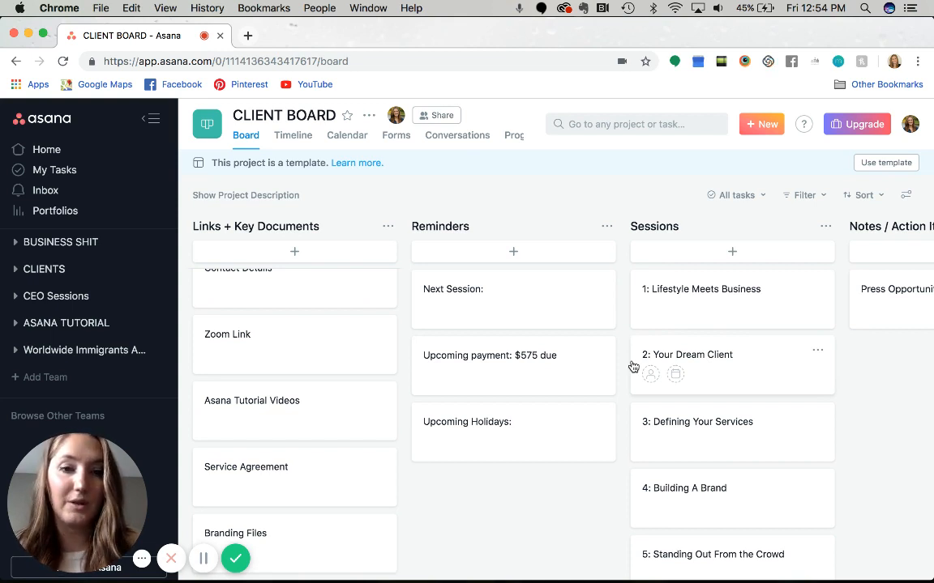
left_click(286, 466)
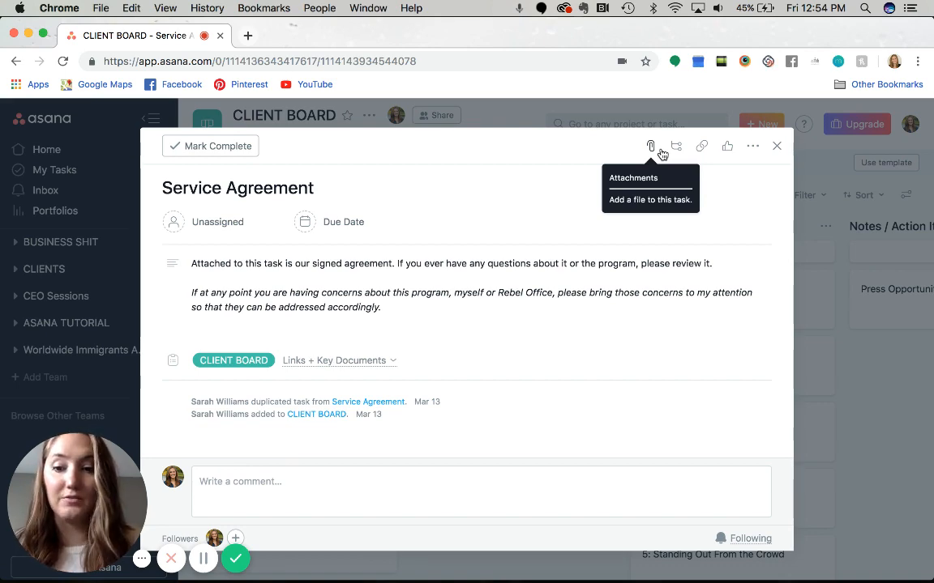
left_click(880, 396)
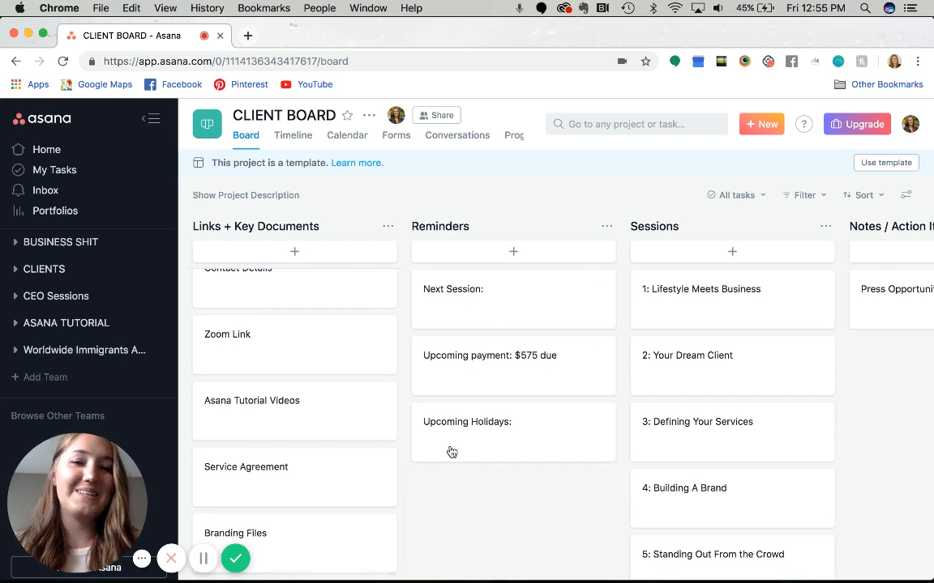
Retitle the Next Session reminder task to May 24, 2019.
left_click(507, 300)
left_click(354, 192)
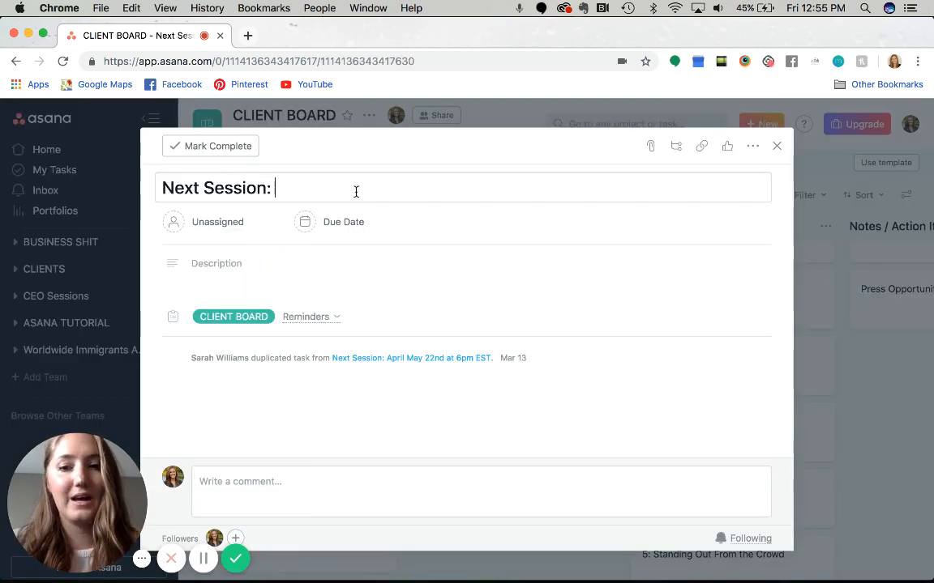
type("May")
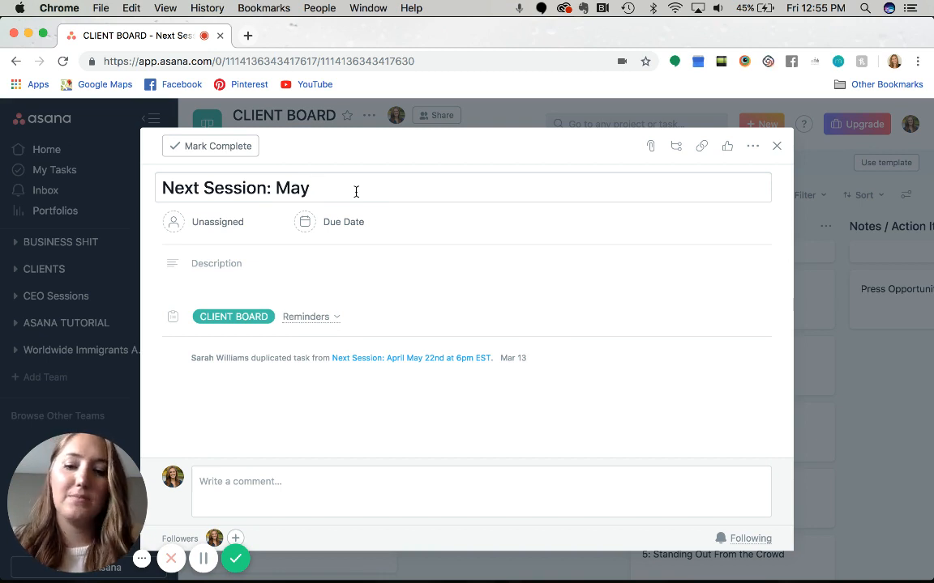
type(" 24, 2019")
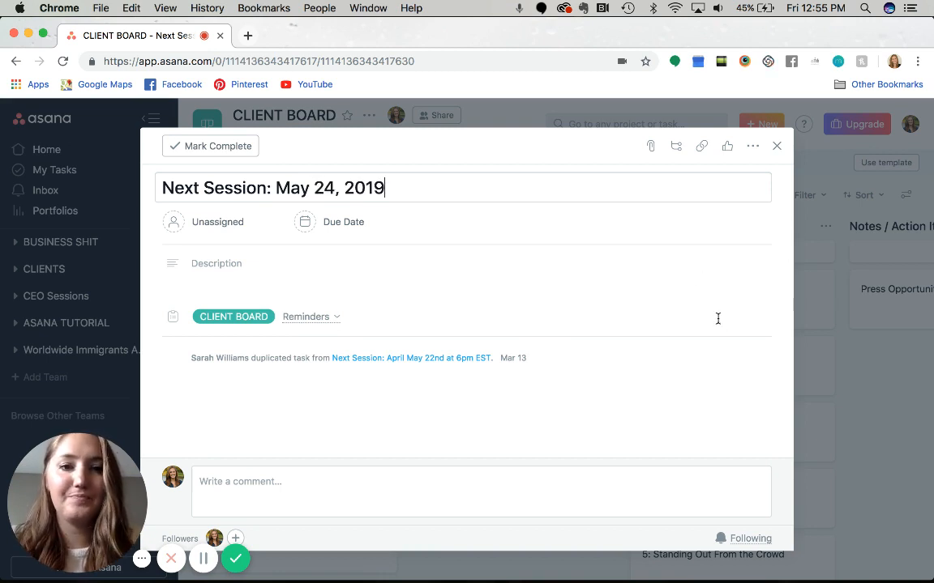
left_click(867, 389)
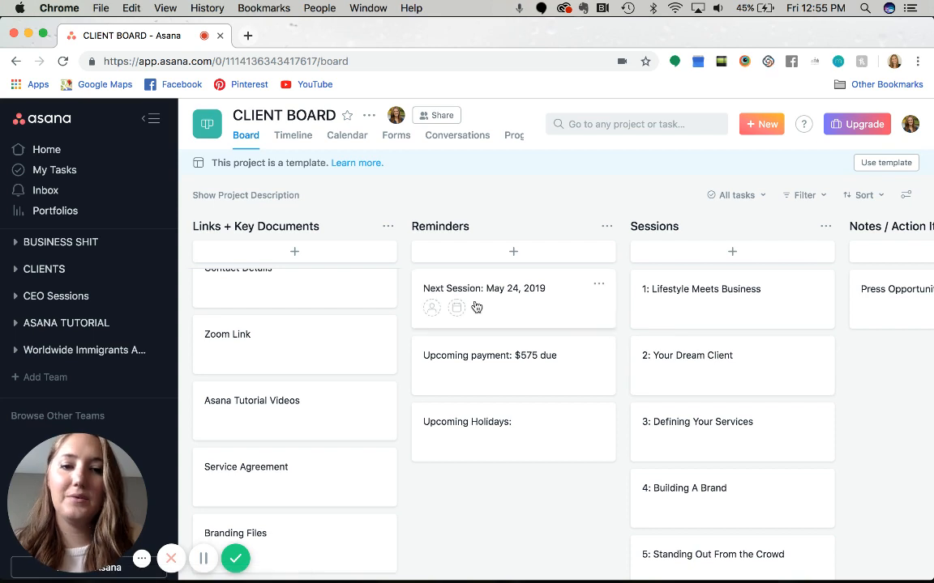
Strike through the second $575 due line and add a Payment link: line in Upcoming payment.
left_click(527, 357)
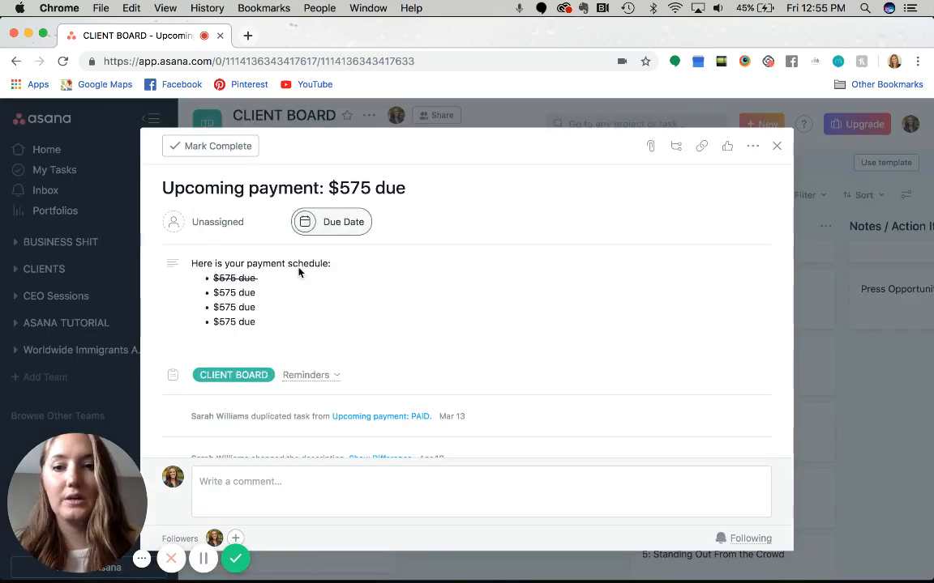
triple_click(243, 293)
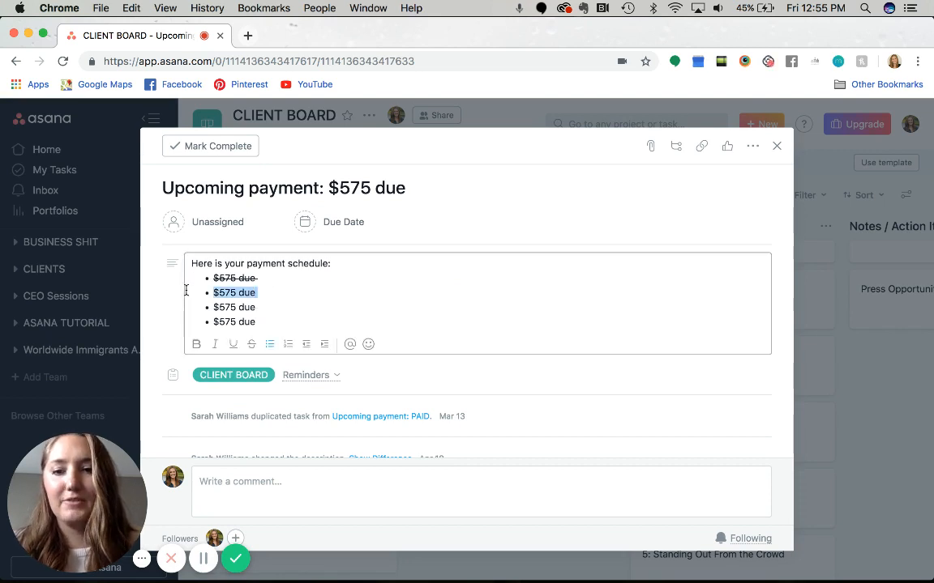
left_click(251, 344)
left_click(285, 322)
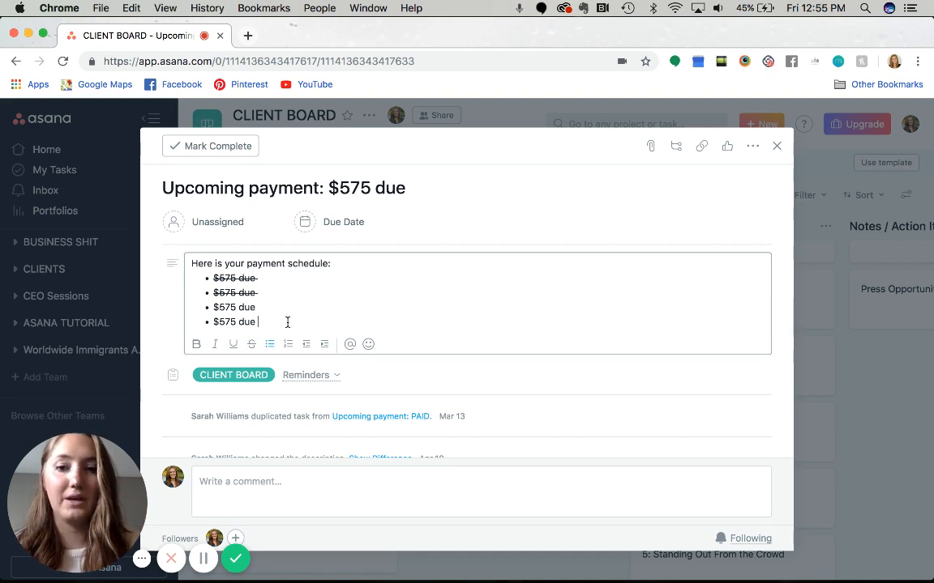
key("Return")
key("Return")
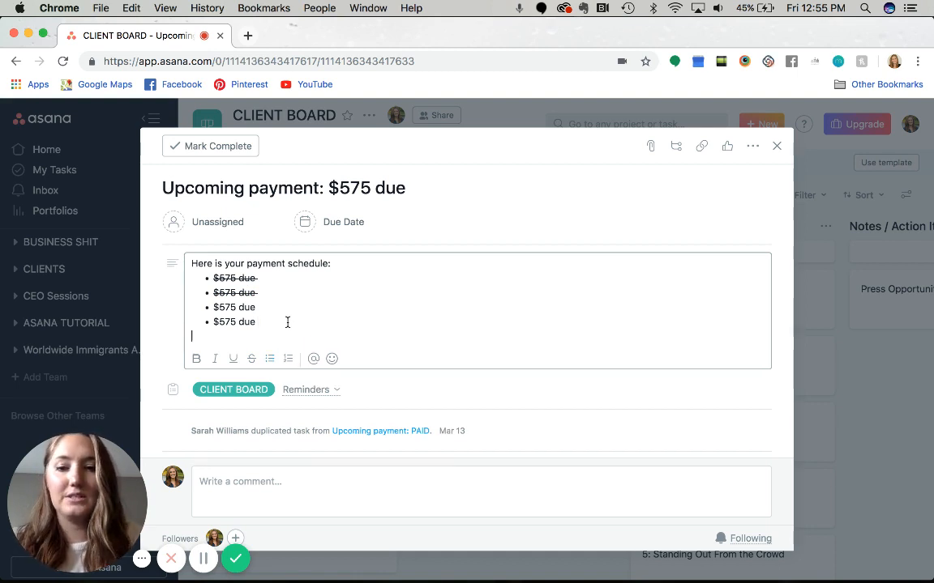
type("Payment ")
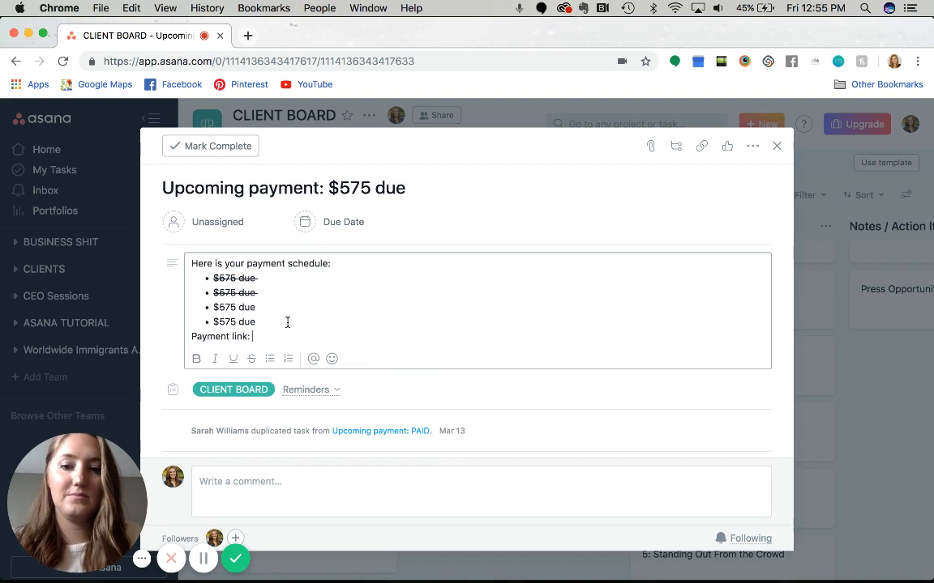
type("link:")
key("Return")
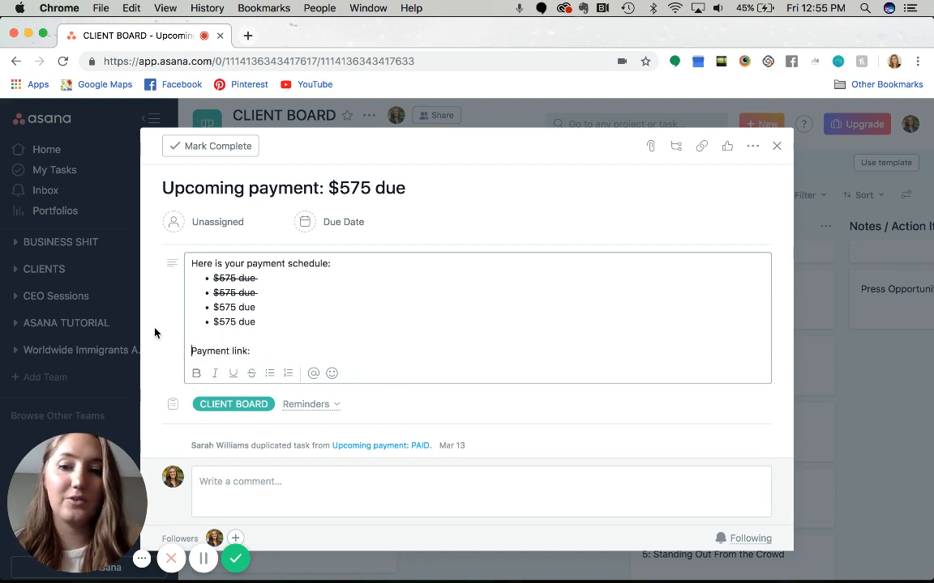
left_click(157, 332)
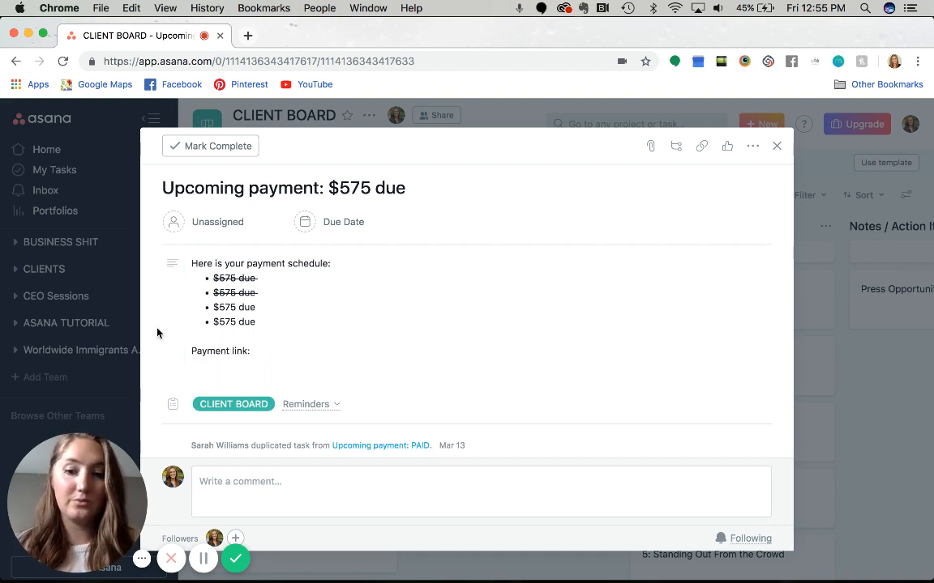
left_click(607, 344)
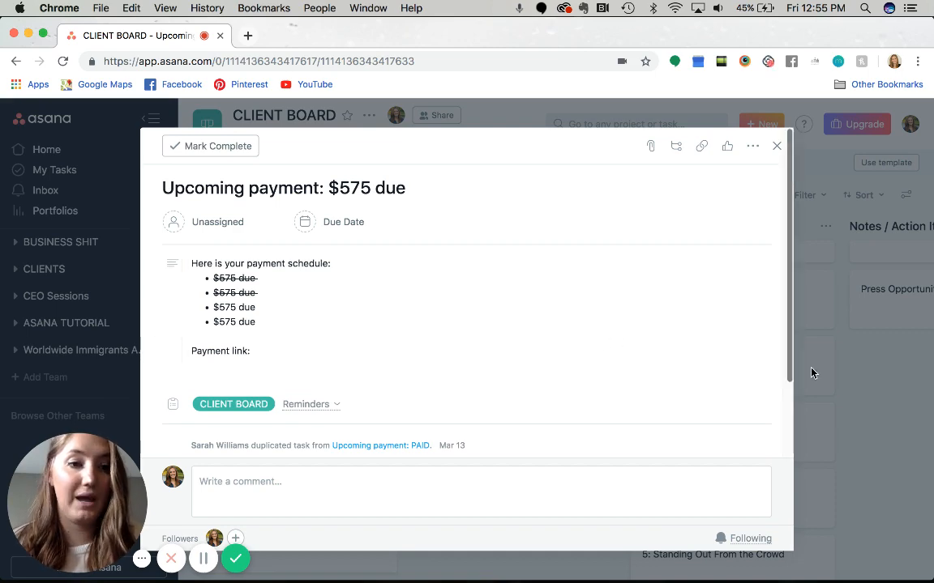
left_click(863, 396)
left_click(481, 426)
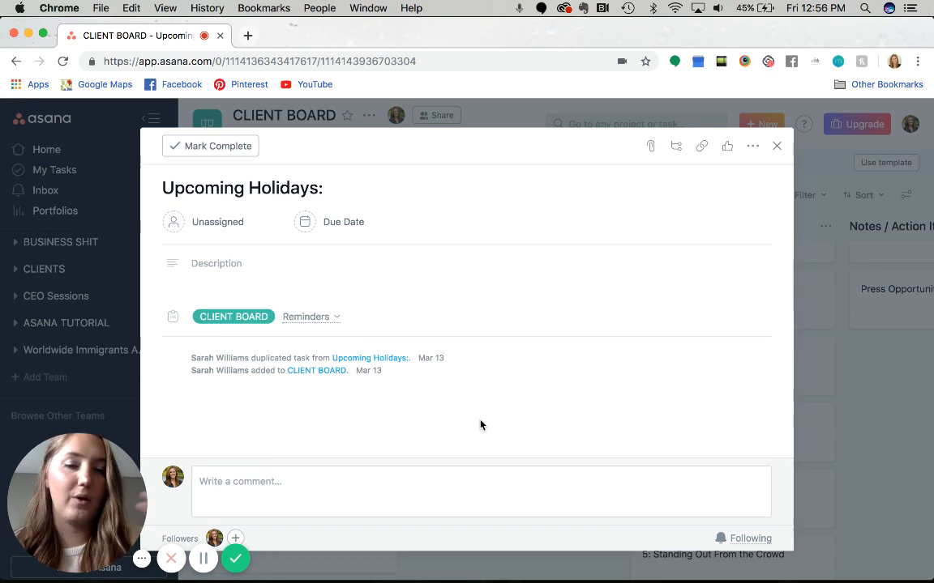
Close the Upcoming Holidays task details to return to the board.
left_click(880, 401)
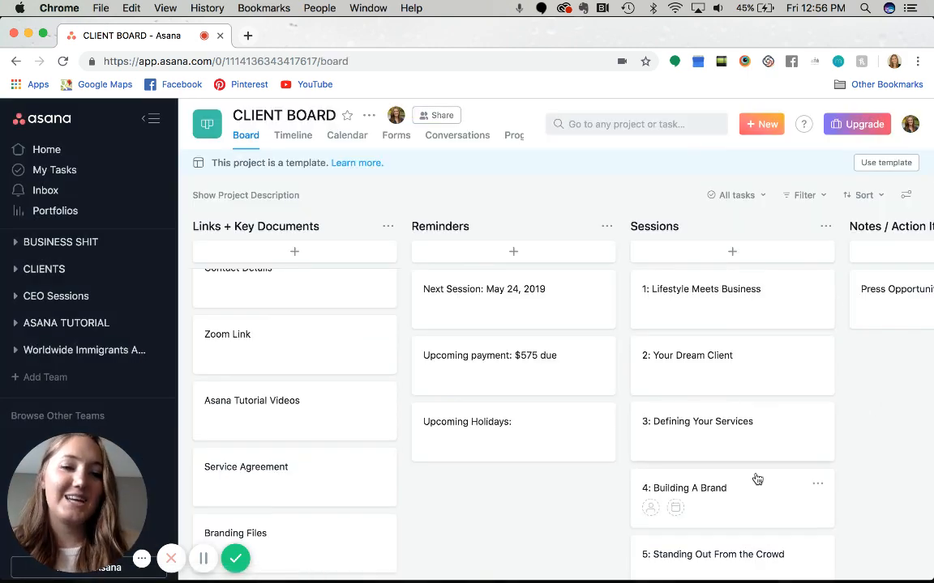
scroll(757, 479, "down", 5)
scroll(757, 480, "down", 5)
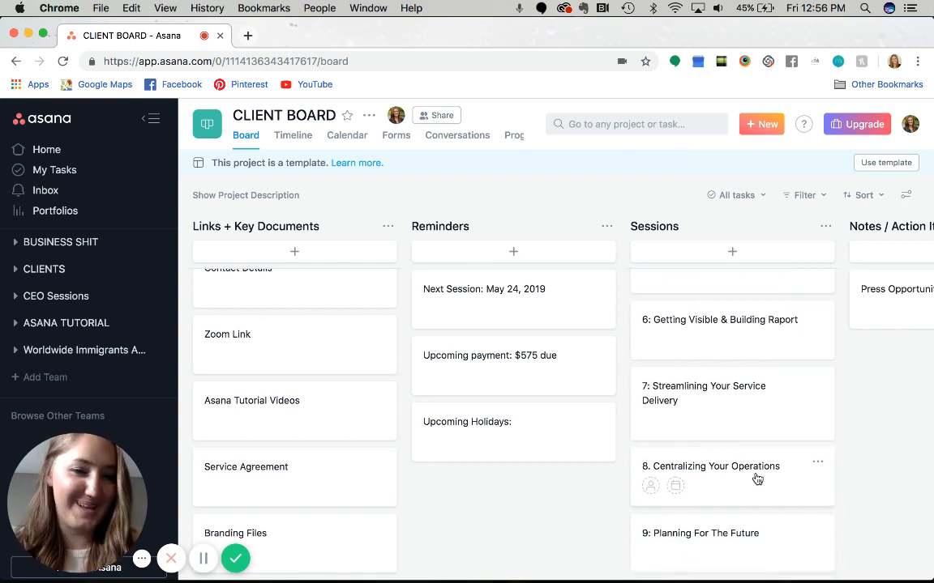
scroll(757, 480, "up", 10)
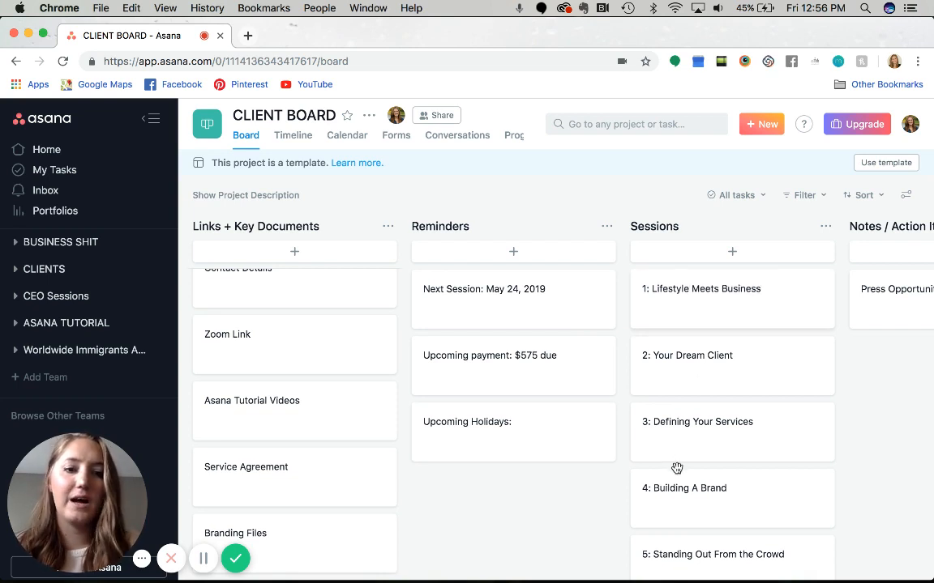
scroll(677, 468, "down", 3)
scroll(677, 468, "down", 2)
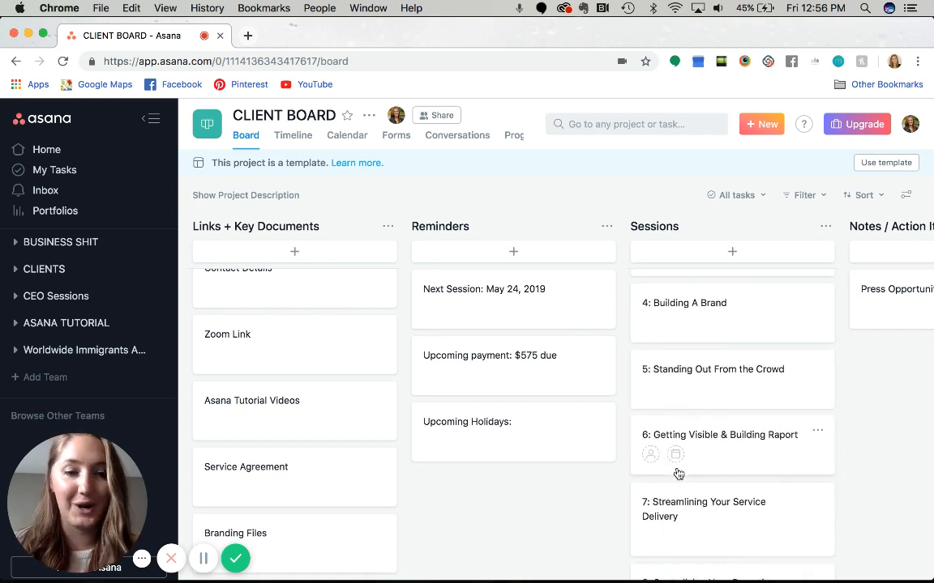
scroll(678, 473, "up", 5)
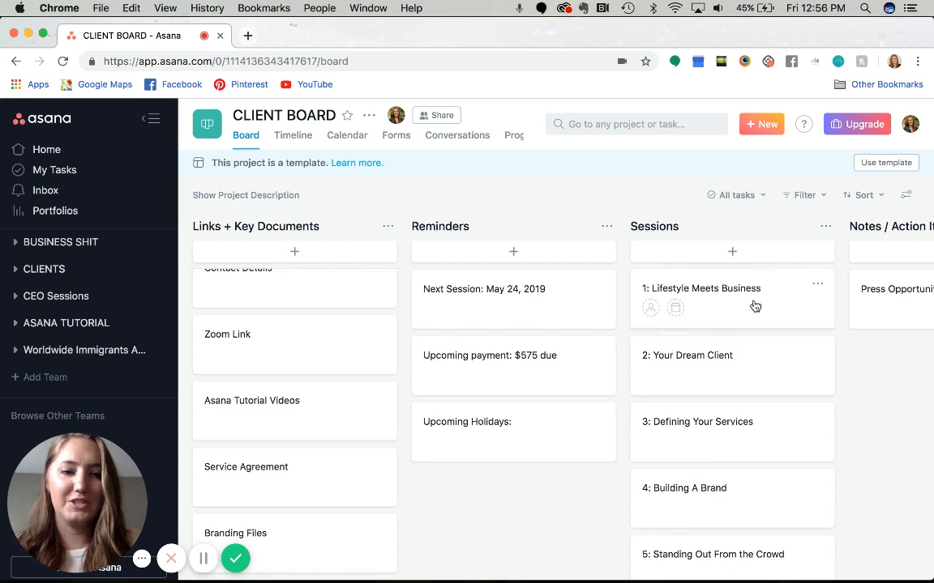
mouse_move(732, 299)
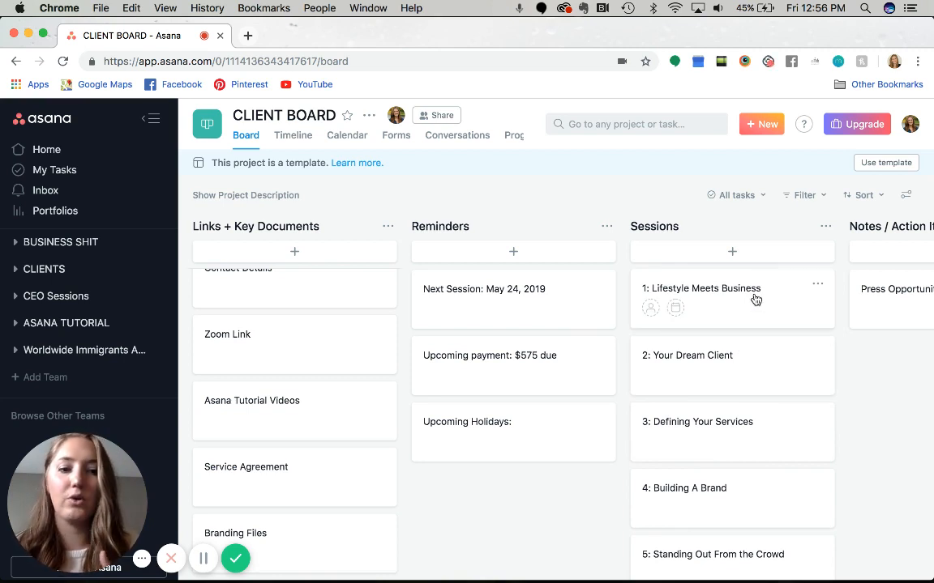
left_click(755, 300)
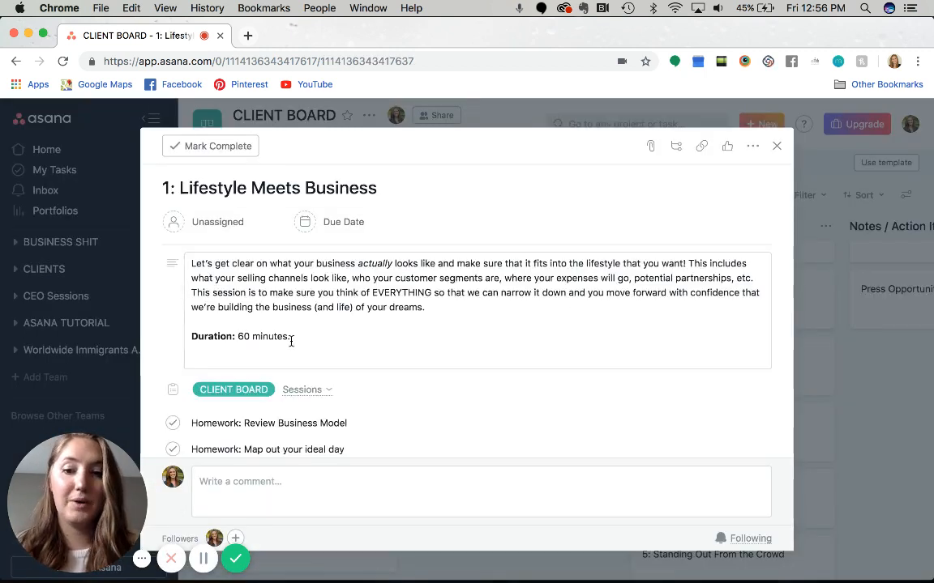
scroll(330, 344, "down", 3)
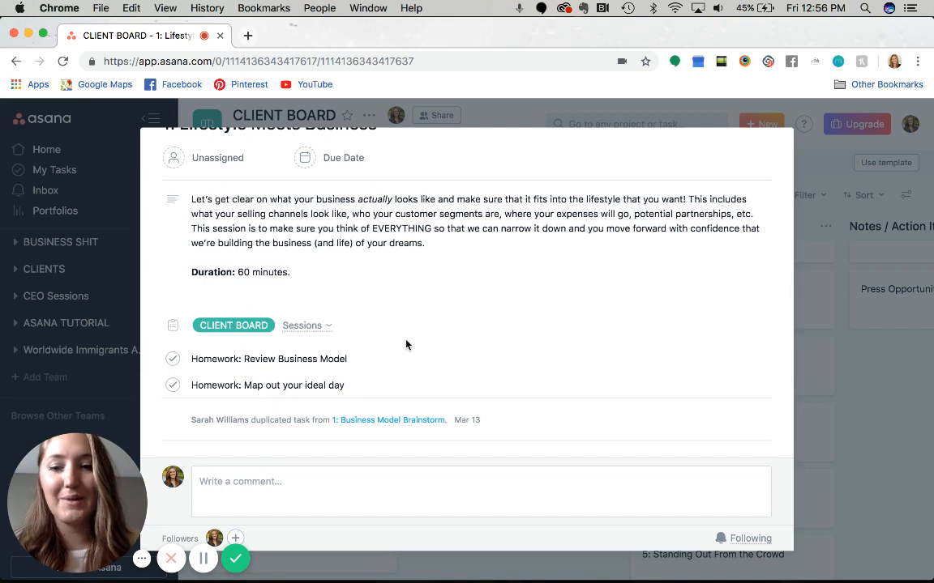
mouse_move(272, 423)
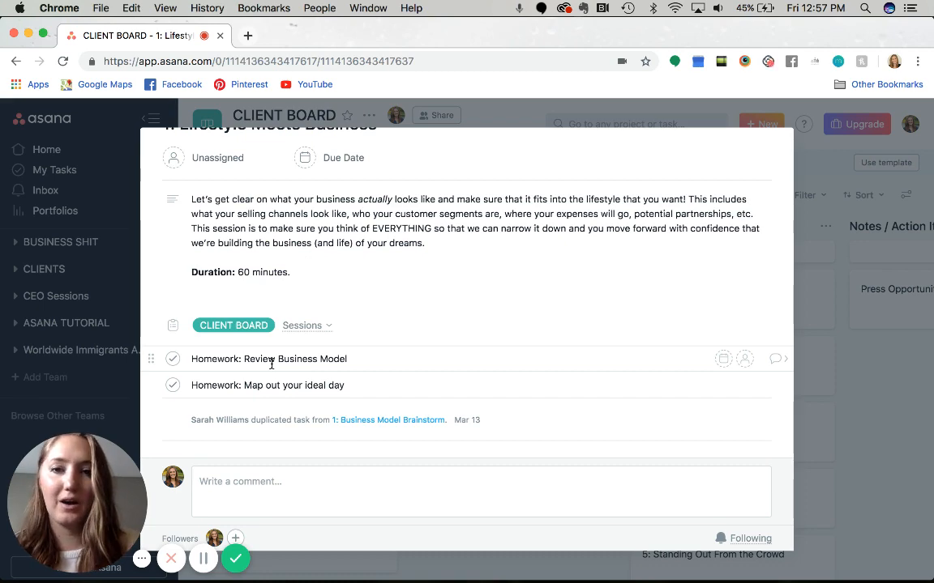
scroll(400, 383, "up", 3)
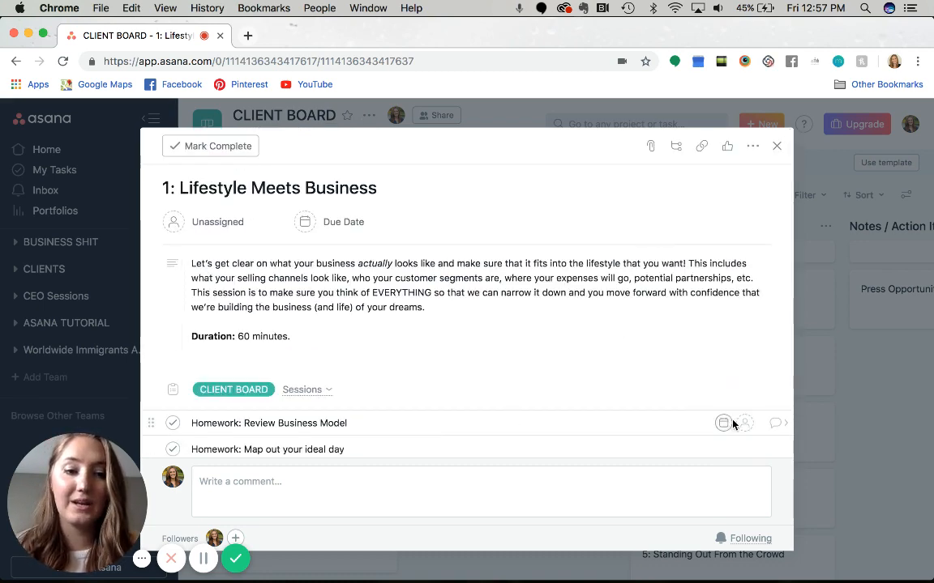
left_click(744, 423)
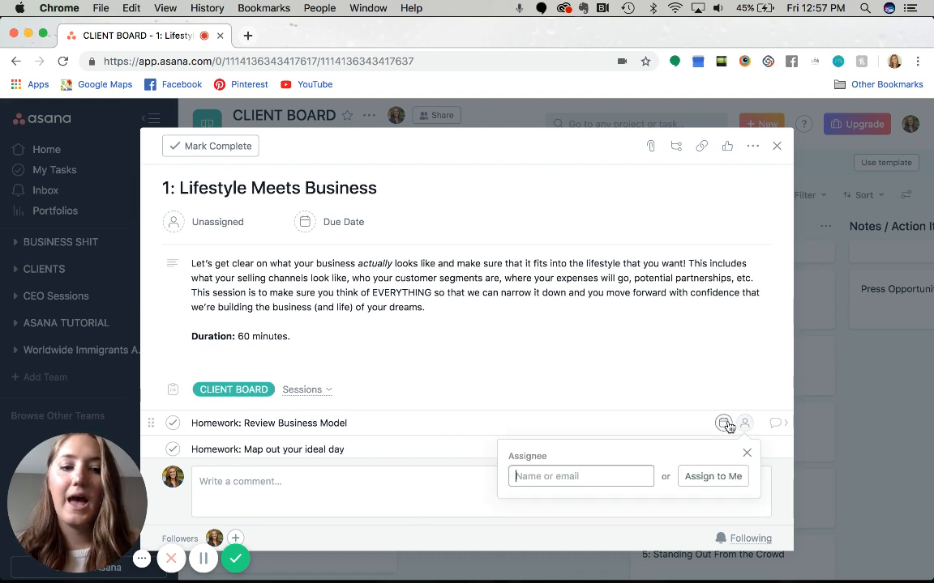
left_click(724, 423)
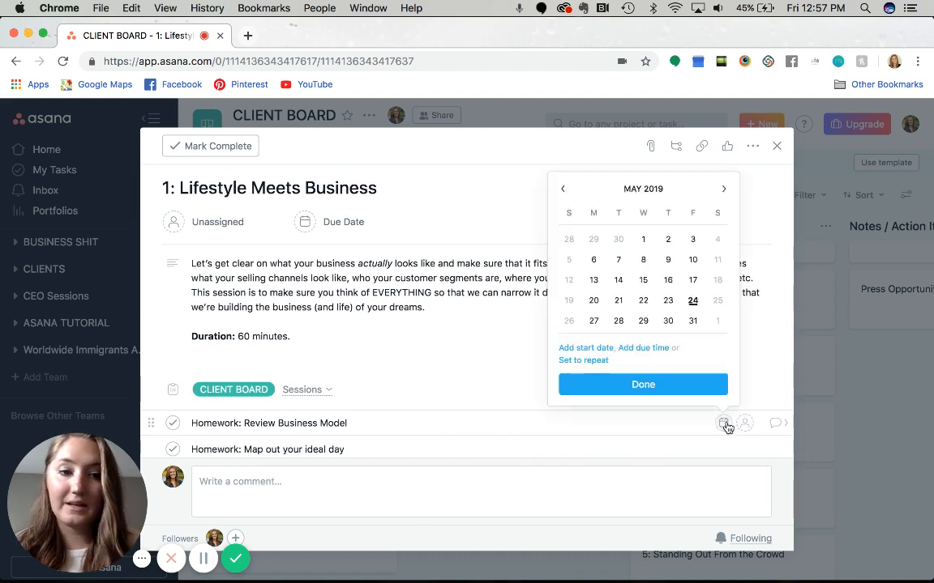
left_click(774, 379)
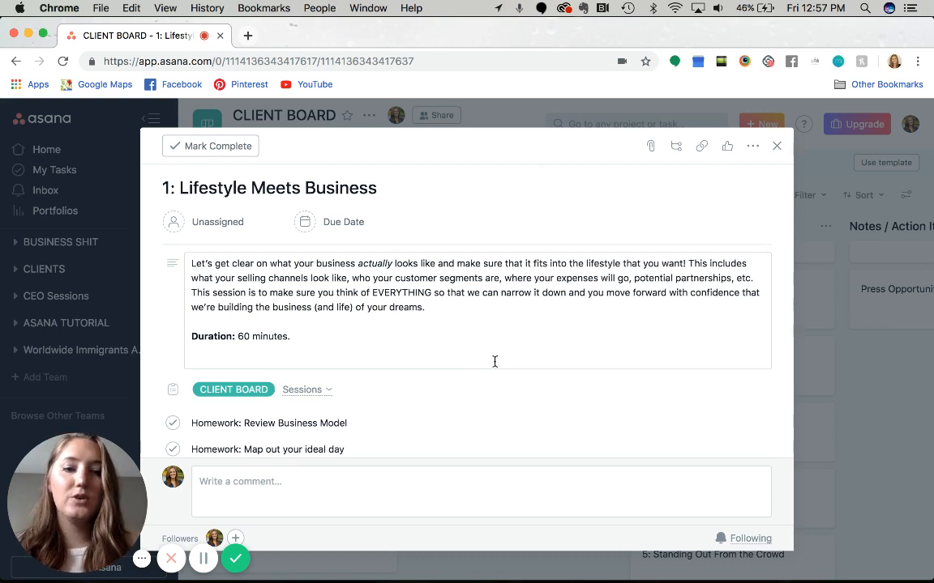
left_click(892, 414)
scroll(803, 371, "right", 5)
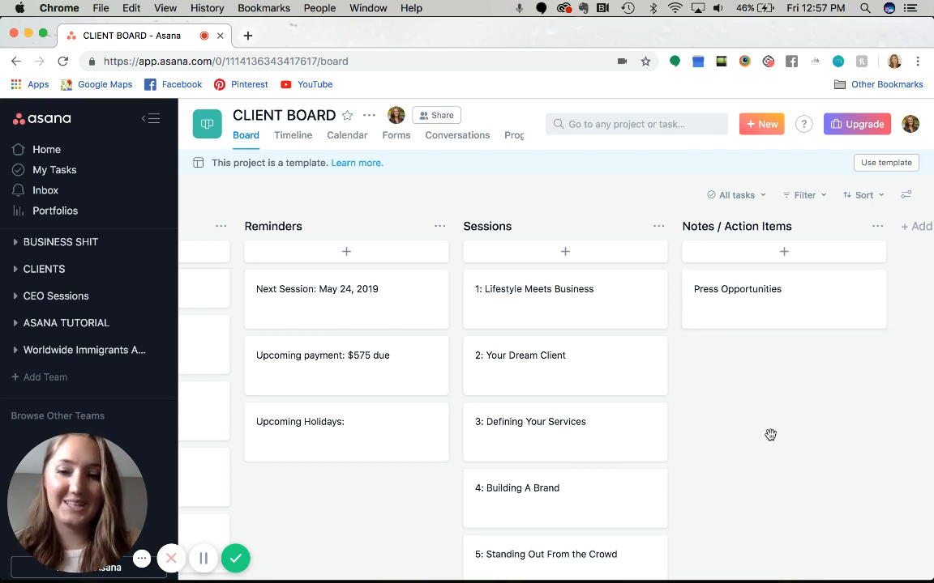
left_click(770, 298)
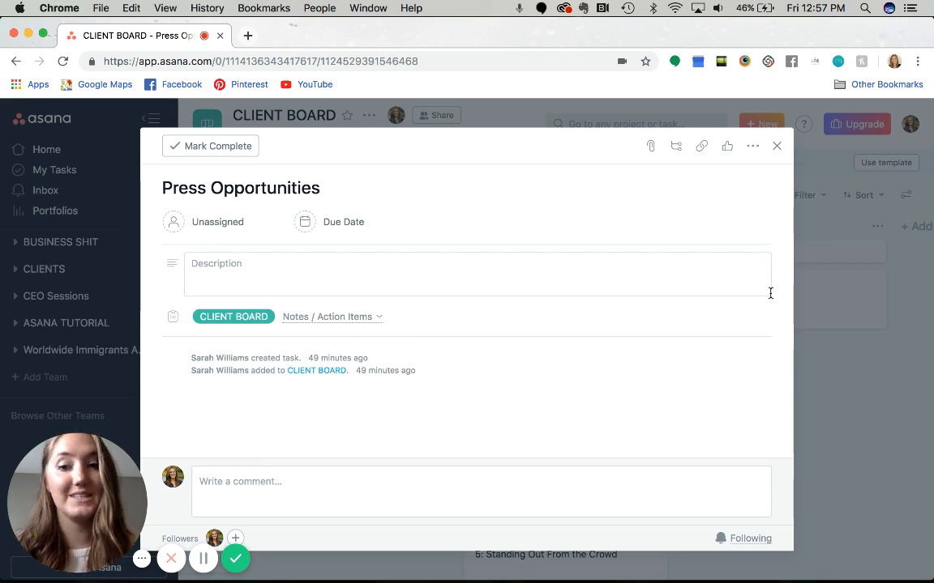
left_click(478, 172)
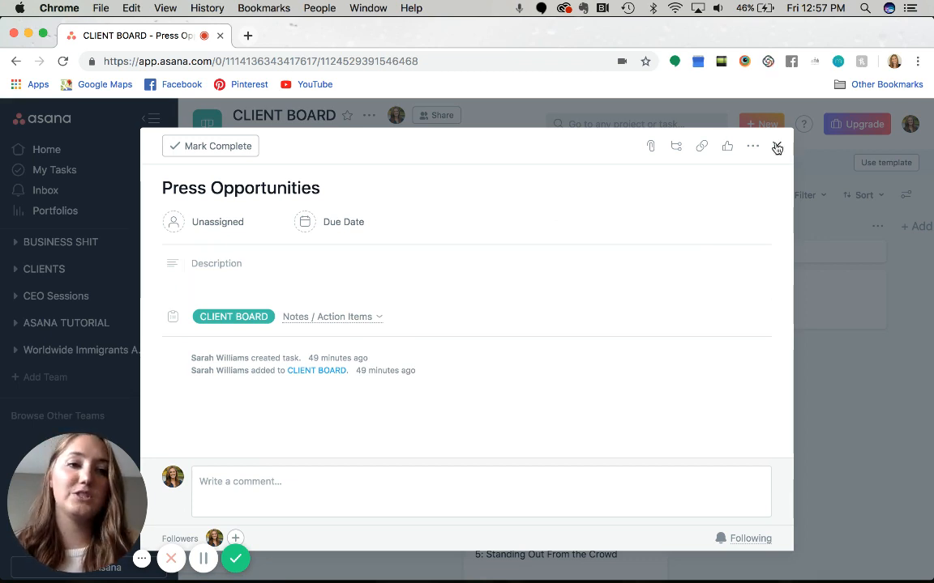
left_click(243, 481)
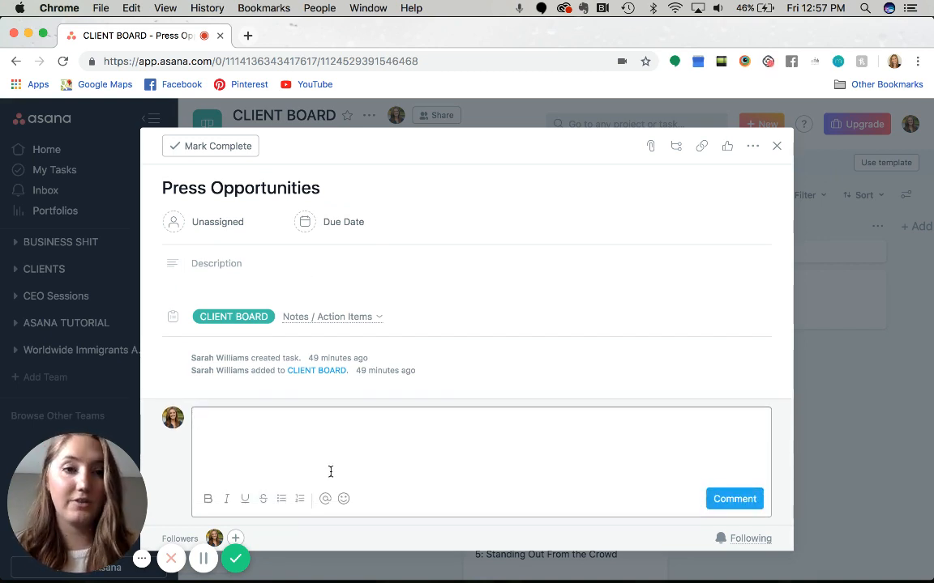
left_click(850, 398)
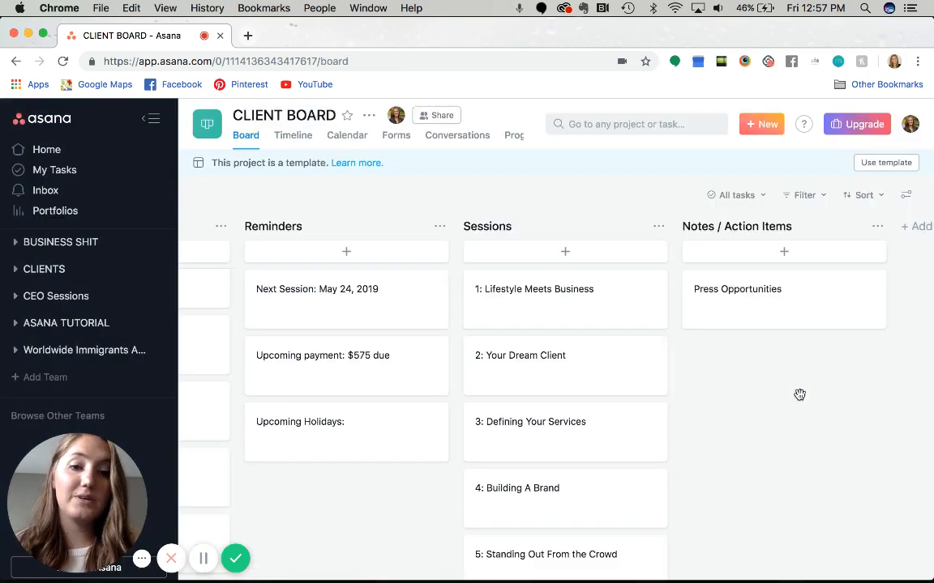
scroll(799, 395, "left", 5)
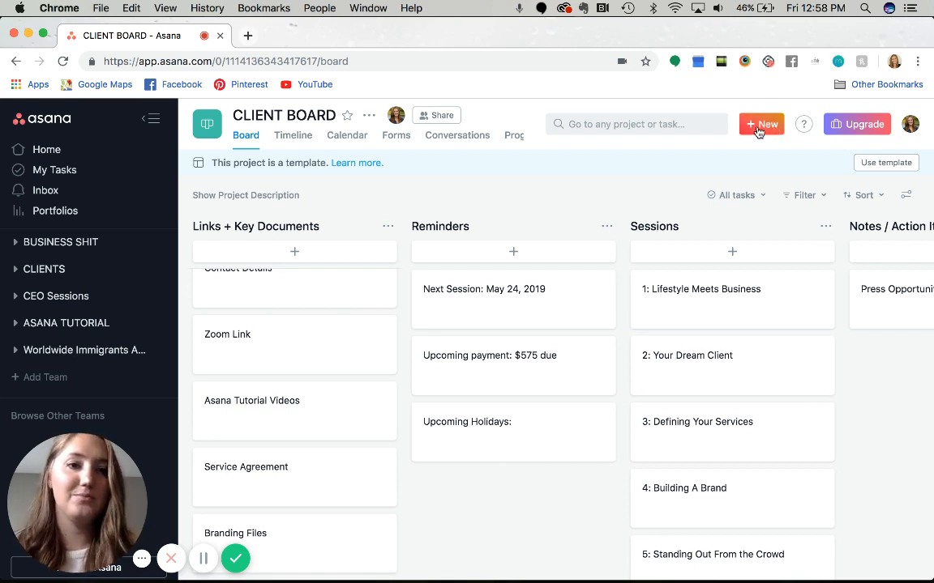
Create a new blank project named CLIENT BOARD using the Board layout.
left_click(758, 126)
left_click(750, 192)
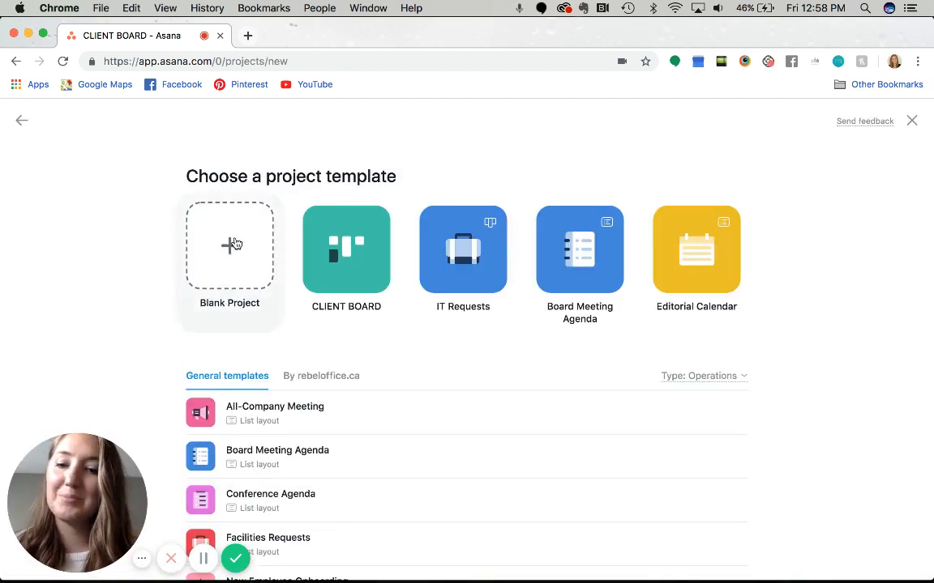
left_click(229, 248)
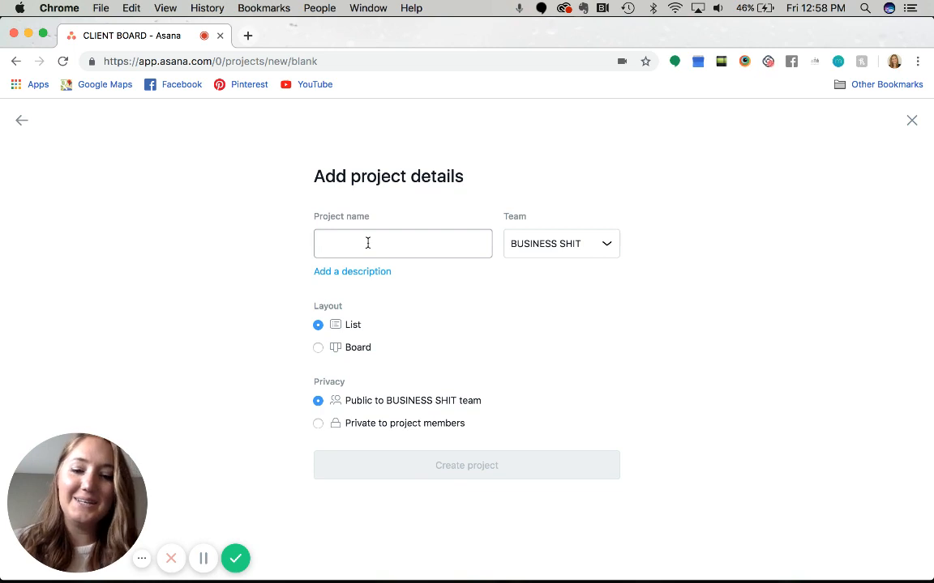
type("CLIENT BOARD")
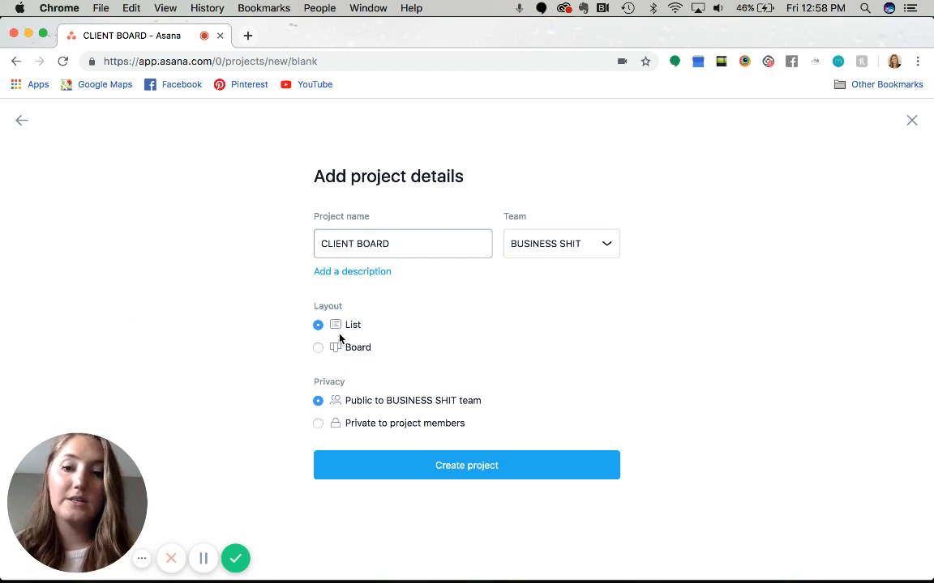
left_click(319, 348)
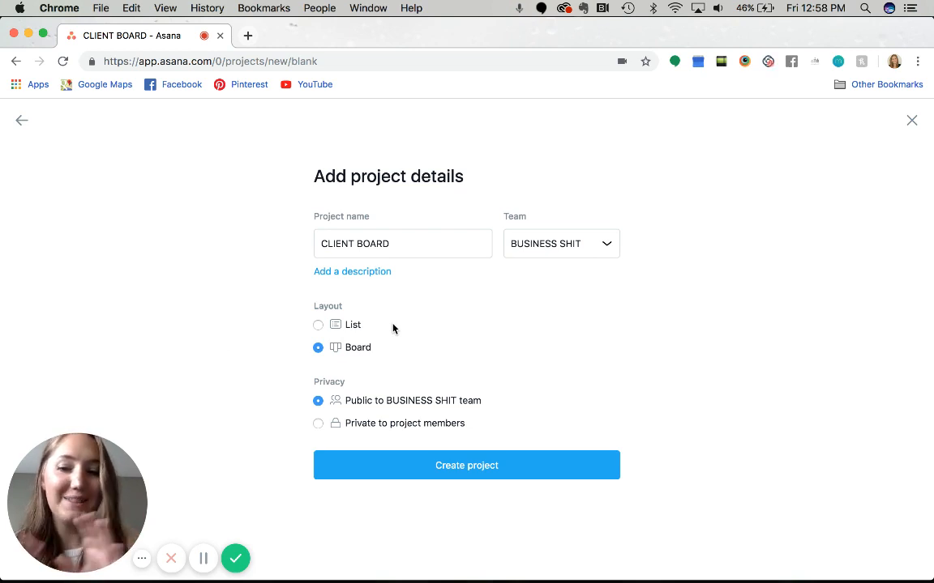
left_click(467, 466)
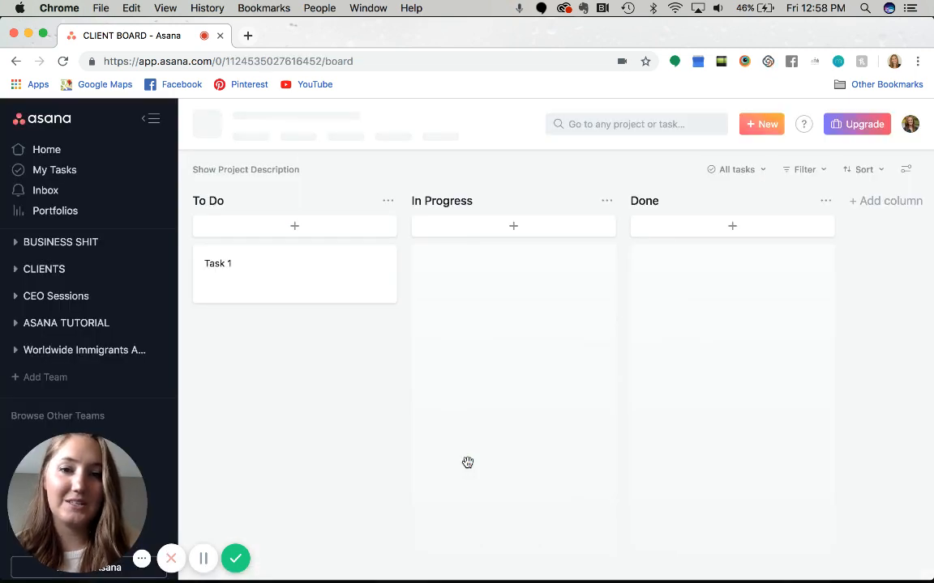
Rename the To Do column to Links & Key Documents.
left_click(215, 201)
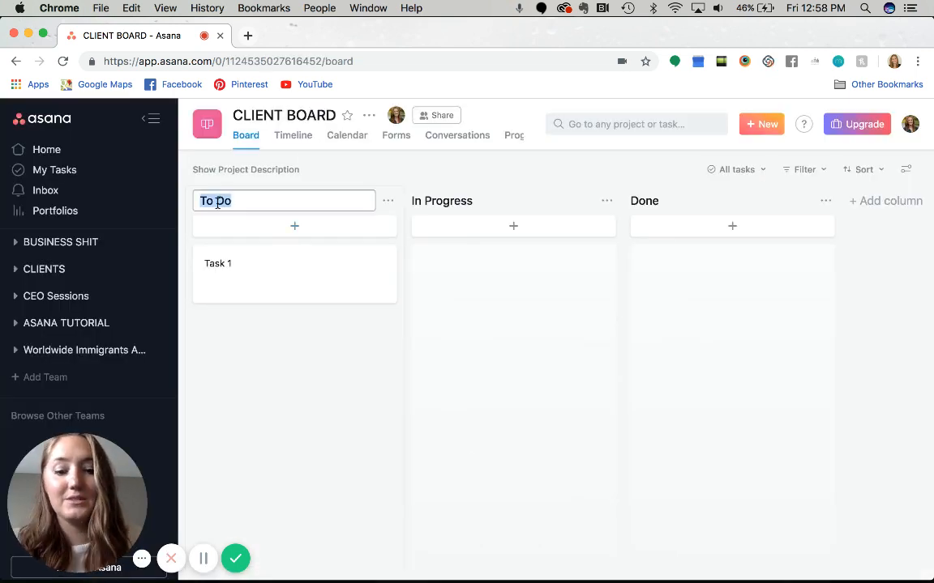
type("Links &")
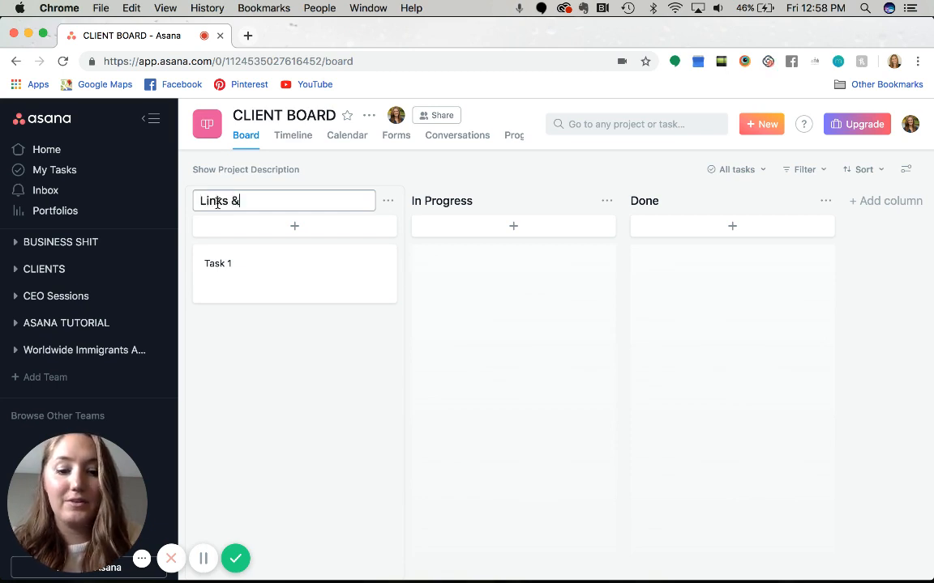
type(" Key Documents")
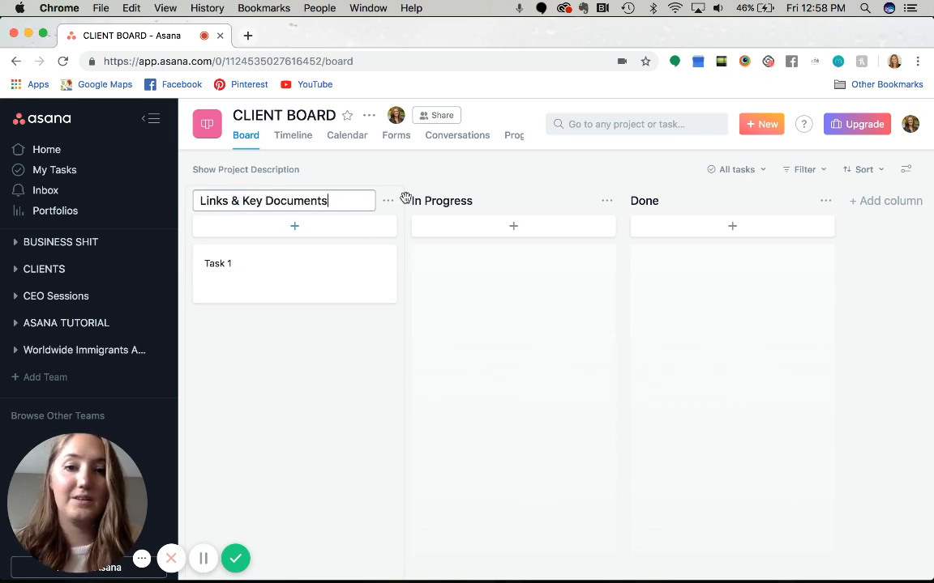
left_click(435, 204)
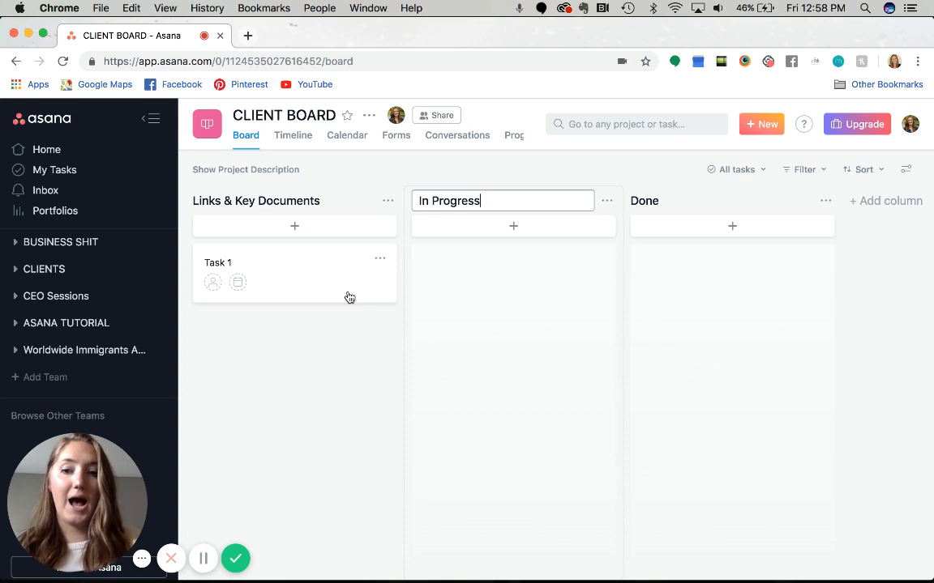